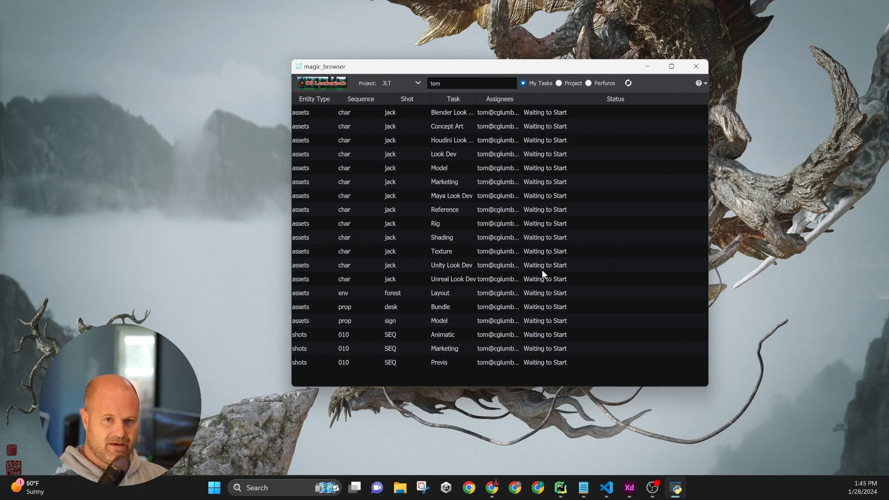
Open the Report a Bug form from the help menu and move it over the task list
{"action": "left_click", "coordinate": [704, 84]}
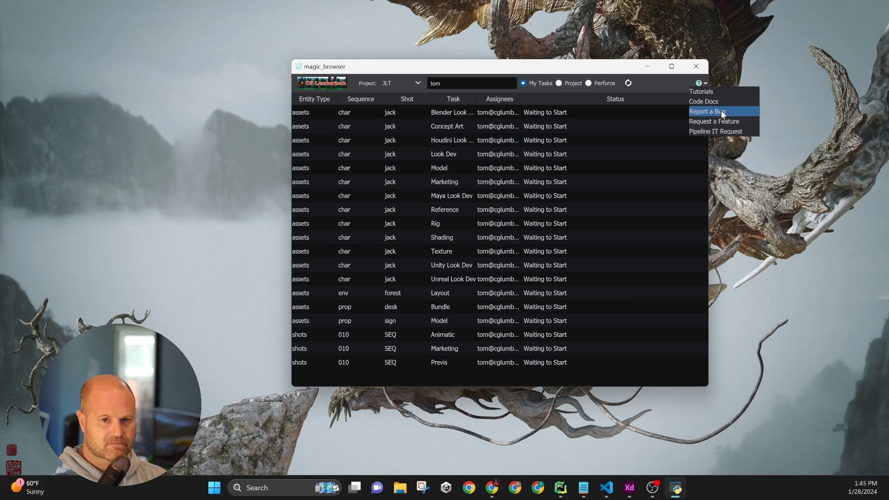
{"action": "left_click", "coordinate": [657, 87]}
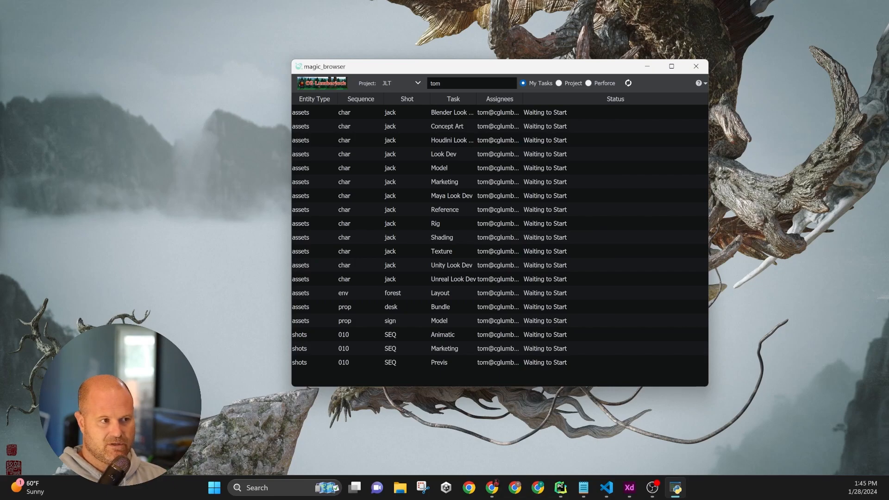
{"action": "left_click", "coordinate": [702, 83]}
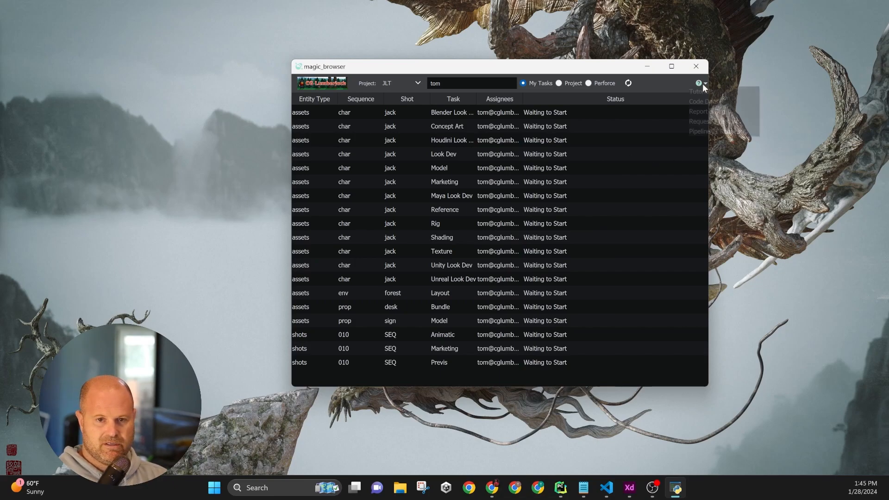
{"action": "left_click", "coordinate": [717, 117]}
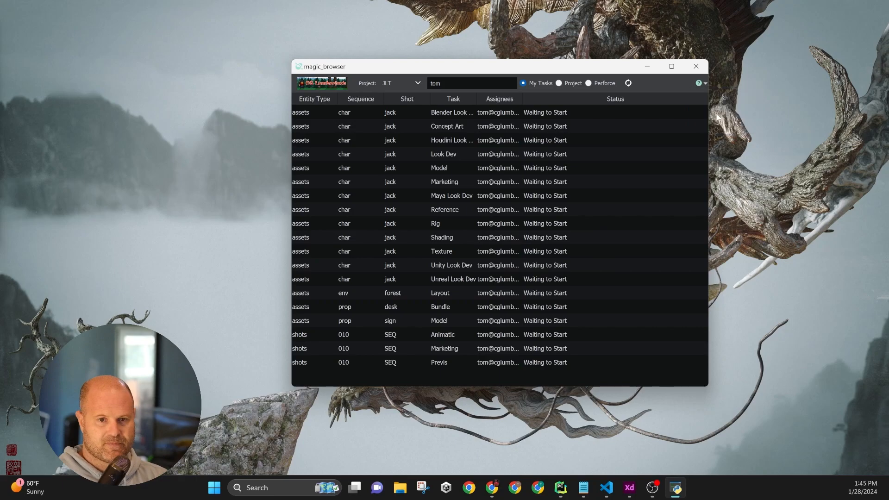
{"action": "left_click_drag", "start_coordinate": [437, 155], "coordinate": [449, 109]}
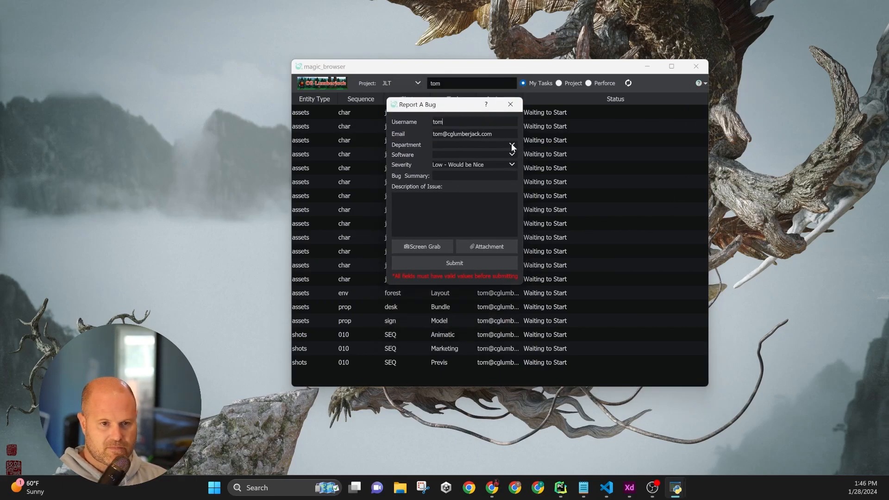
Set the bug report's department to Pipeline and its software to Alchemy
{"action": "type", "text": "Pipeline"}
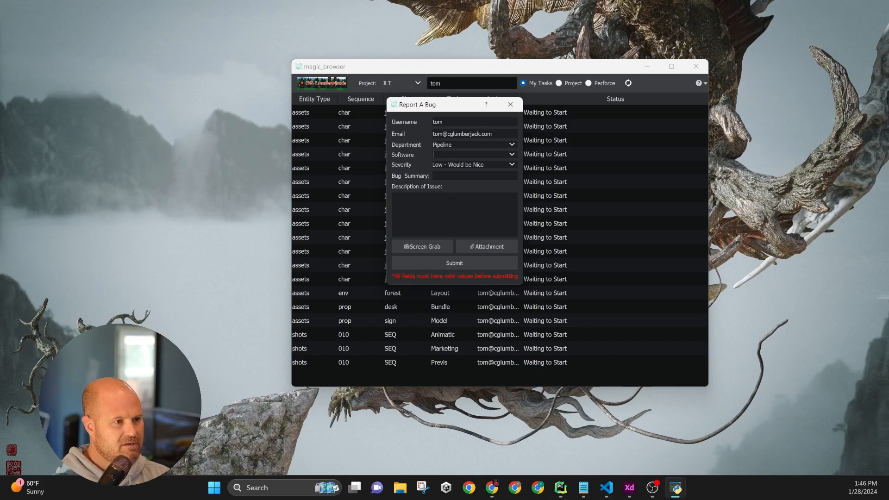
{"action": "type", "text": "Alchemy"}
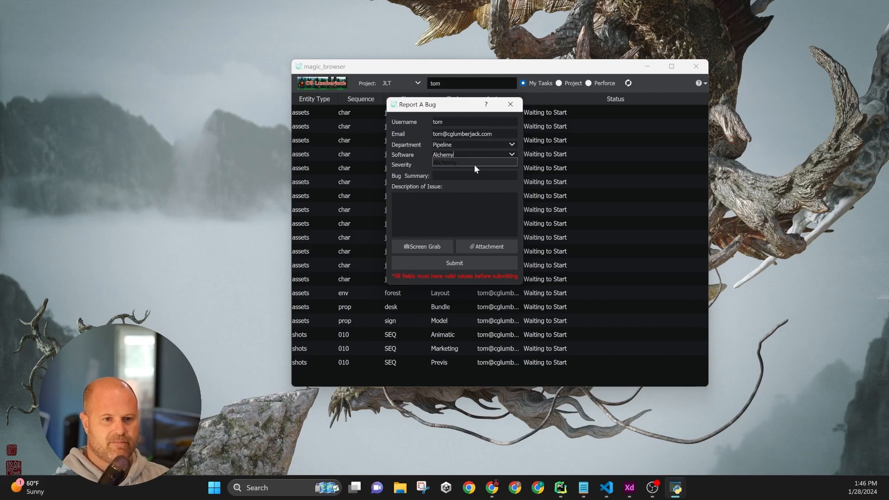
{"action": "left_click", "coordinate": [472, 163]}
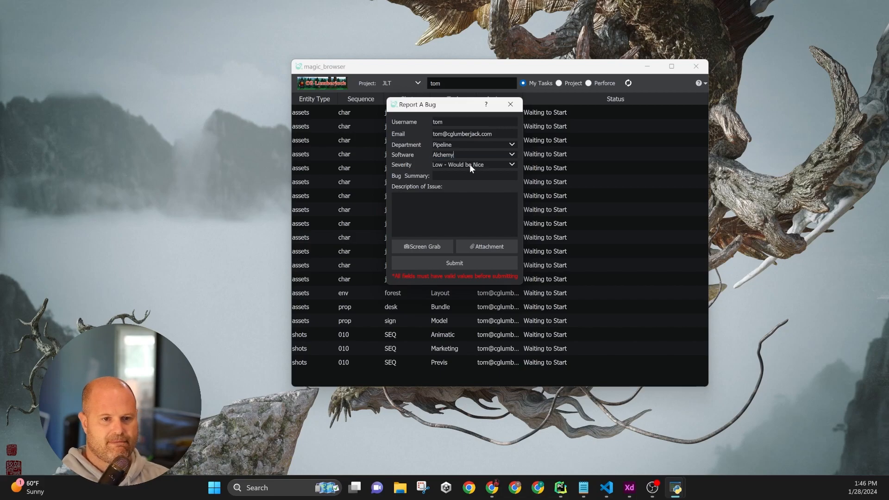
Enter the bug summary "change company config location"
{"action": "left_click", "coordinate": [467, 176]}
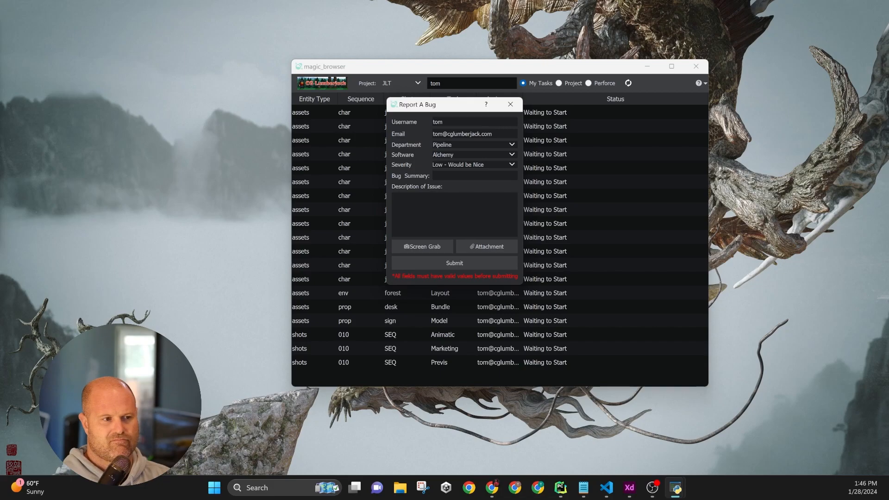
{"action": "type", "text": "change com"}
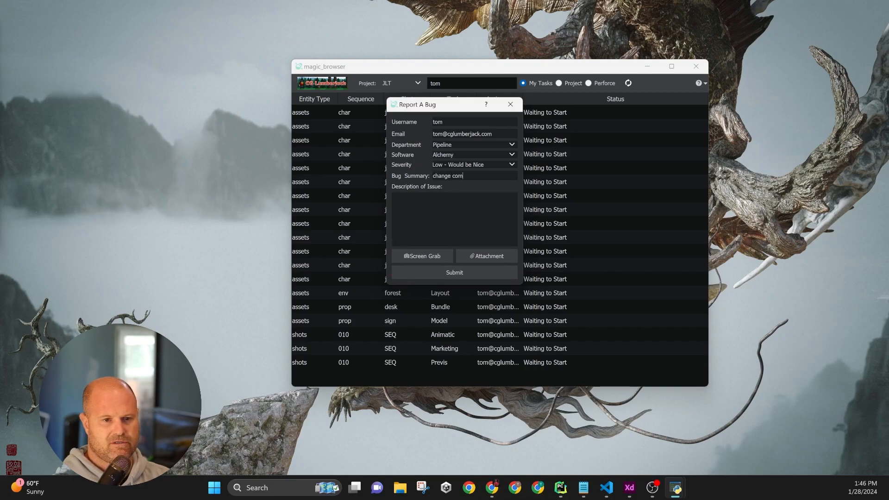
{"action": "type", "text": "pany config location"}
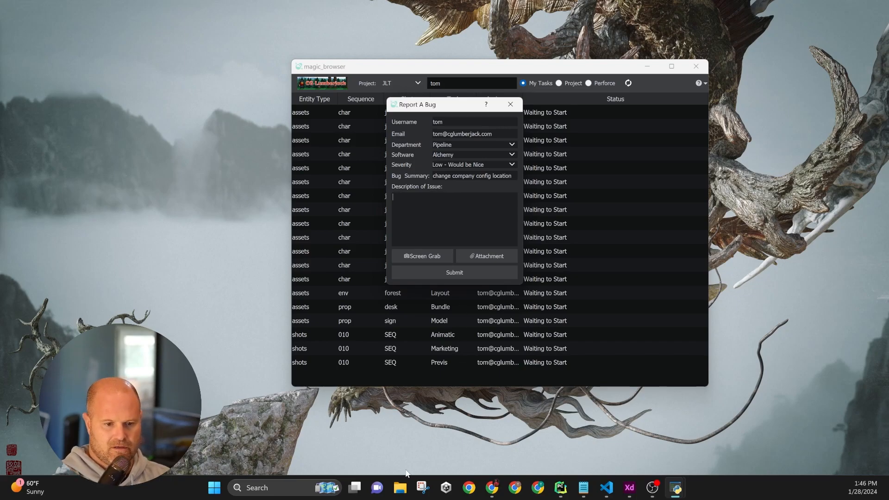
Open File Explorer and navigate into the JLT project's PUBLISHES\config folder
{"action": "left_click", "coordinate": [401, 487]}
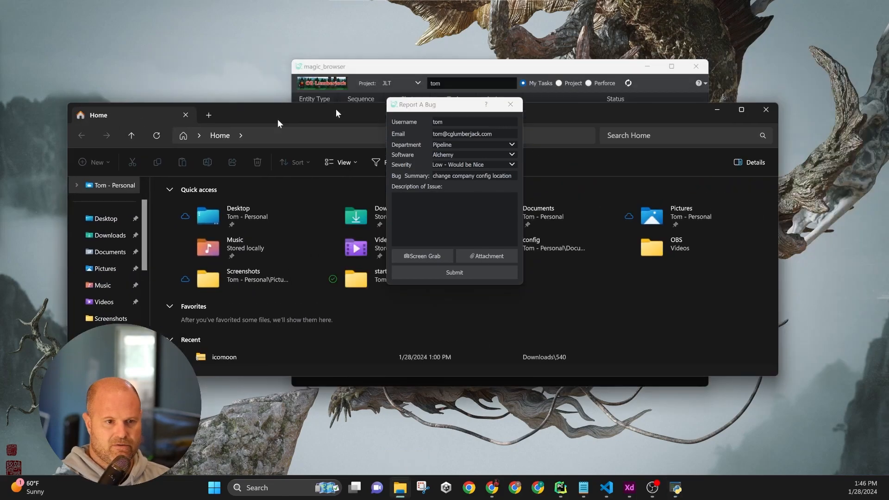
{"action": "left_click_drag", "start_coordinate": [336, 111], "coordinate": [888, 92]}
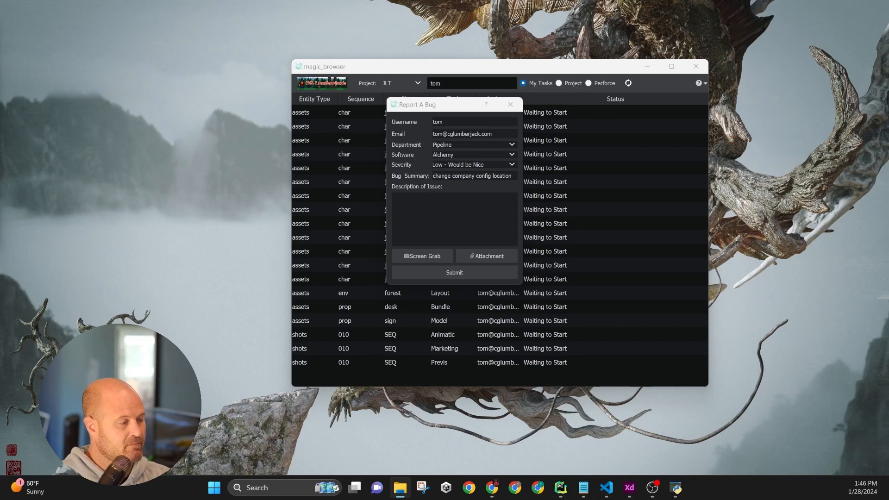
{"action": "left_click_drag", "start_coordinate": [408, 124], "coordinate": [308, 55]}
{"action": "left_click_drag", "start_coordinate": [751, 319], "coordinate": [364, 292]}
{"action": "double_click", "coordinate": [160, 141]}
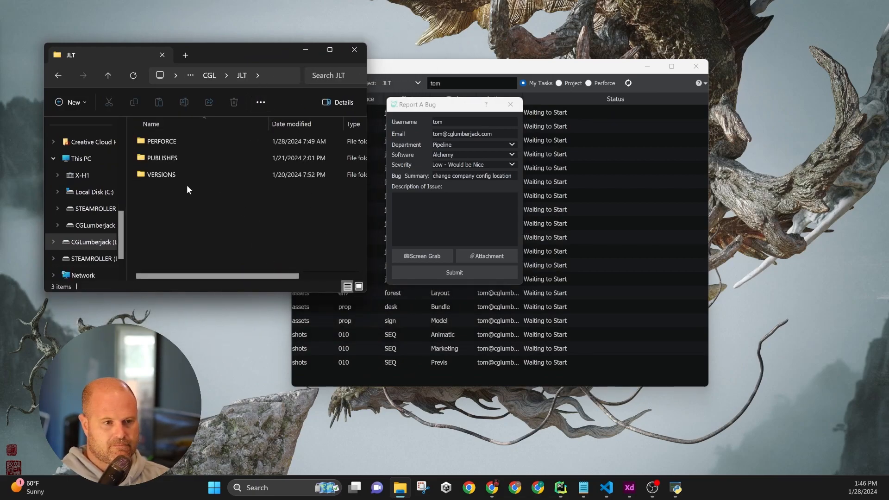
{"action": "double_click", "coordinate": [180, 159]}
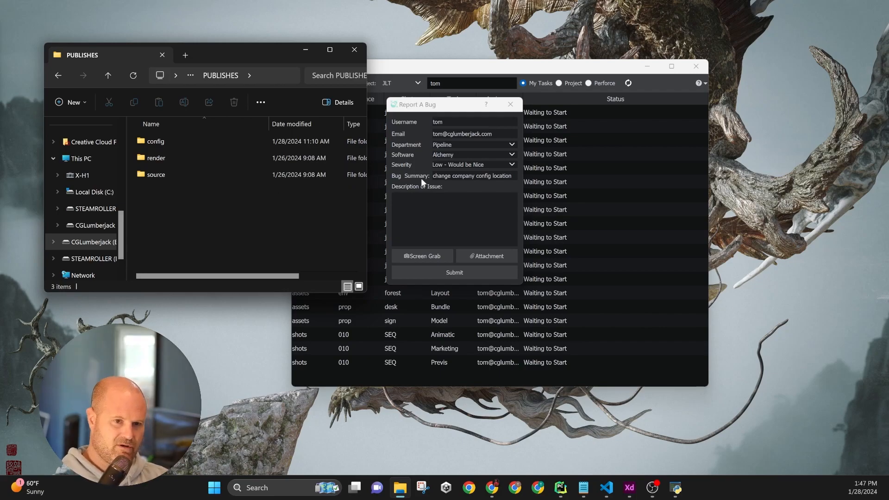
{"action": "left_click_drag", "start_coordinate": [455, 105], "coordinate": [482, 67]}
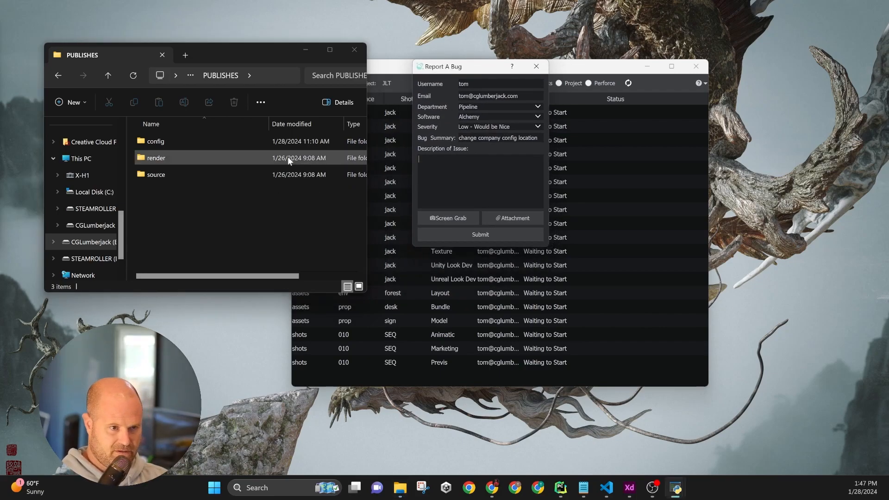
{"action": "double_click", "coordinate": [184, 141]}
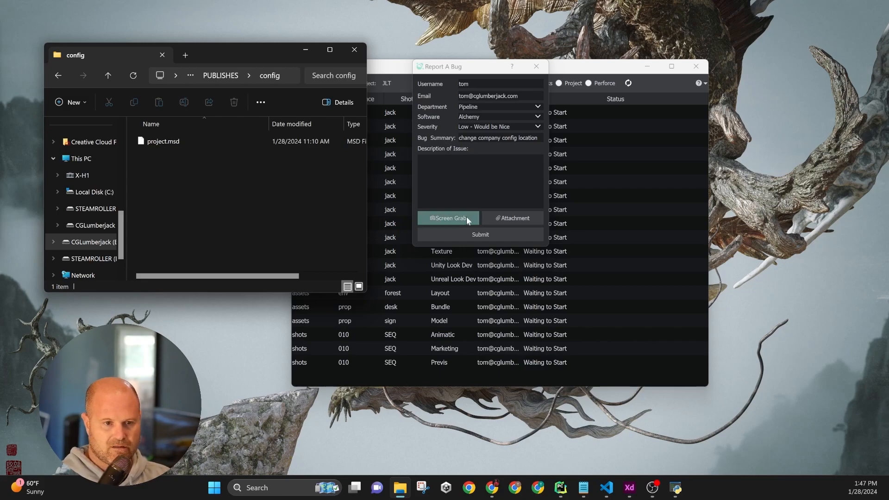
Copy the config folder's full path E:\Alchemy\CGL\JLT\PUBLISHES\config and paste it into the bug description
{"action": "left_click", "coordinate": [294, 77]}
{"action": "left_click", "coordinate": [295, 76]}
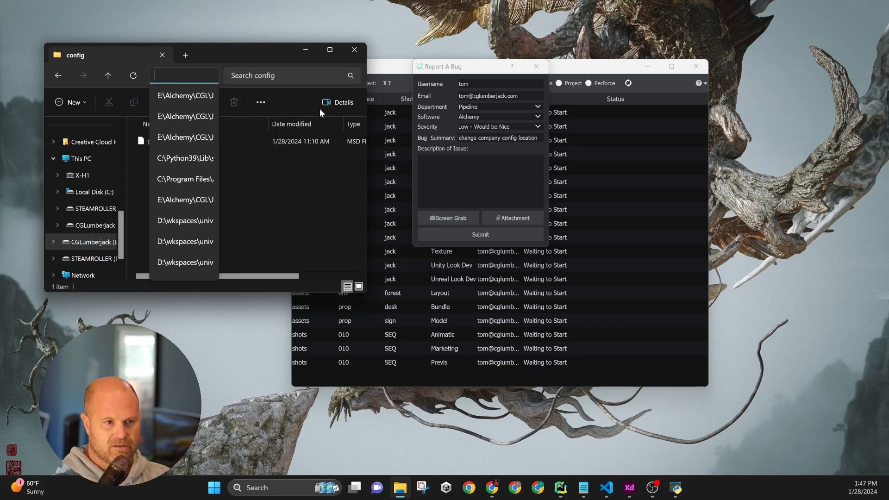
{"action": "left_click", "coordinate": [325, 211]}
{"action": "left_click_drag", "start_coordinate": [368, 225], "coordinate": [780, 215]}
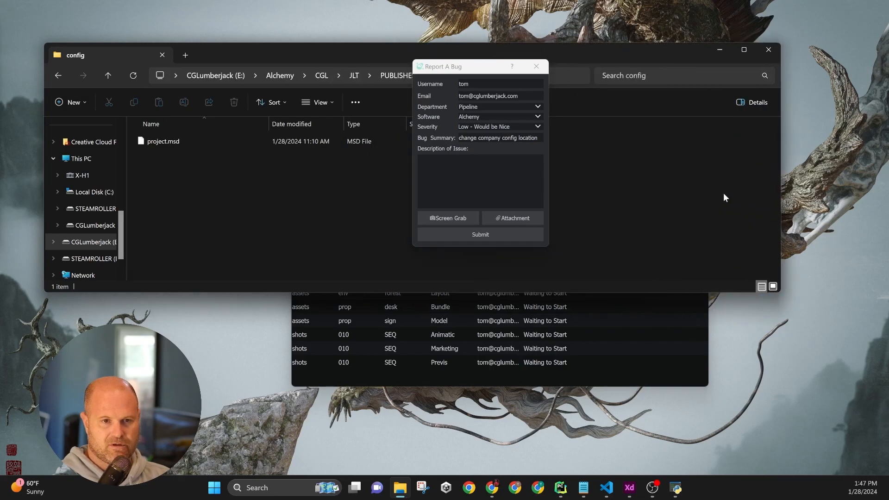
{"action": "left_click", "coordinate": [567, 77]}
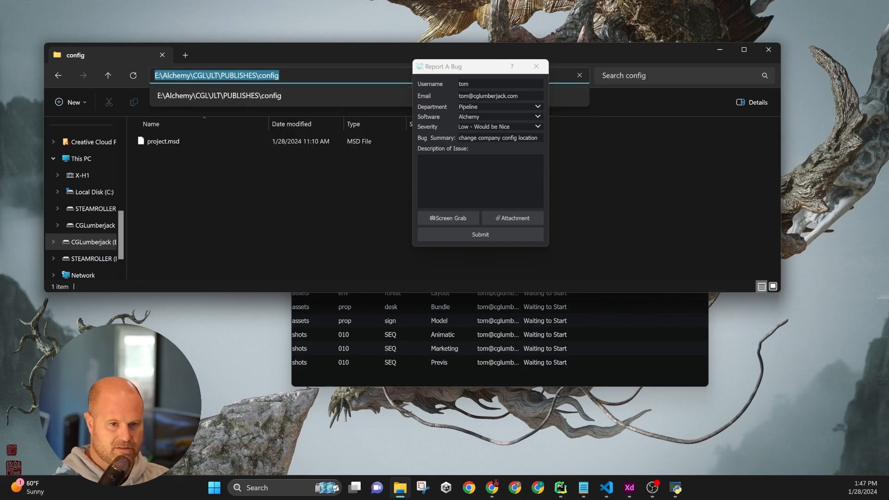
{"action": "key", "text": "ctrl+c"}
{"action": "left_click", "coordinate": [480, 176]}
{"action": "key", "text": "ctrl+v"}
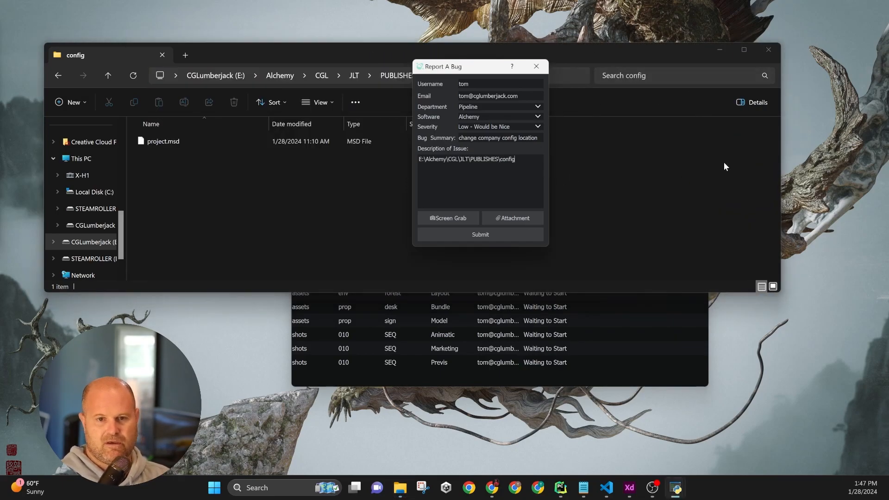
Resize the Explorer window and attach a screen grab of it to the bug report
{"action": "left_click_drag", "start_coordinate": [779, 292], "coordinate": [385, 320]}
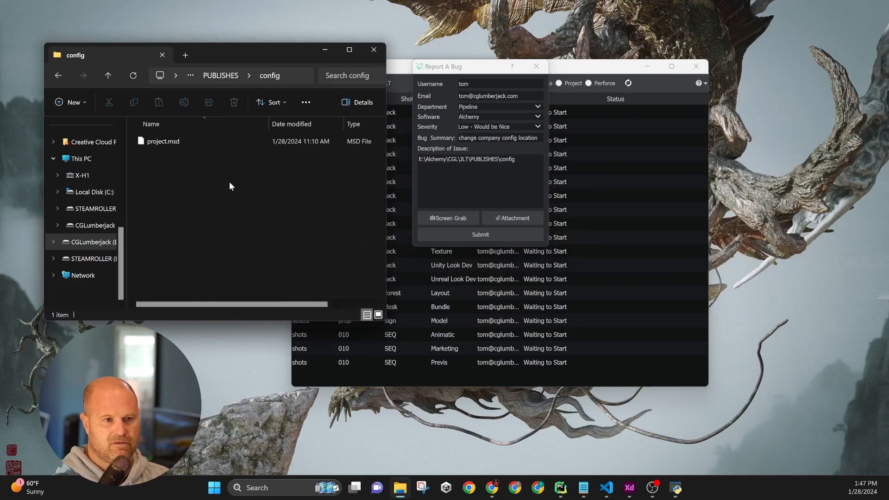
{"action": "mouse_move", "coordinate": [126, 193]}
{"action": "left_mouse_down"}
{"action": "mouse_move", "coordinate": [241, 198]}
{"action": "mouse_move", "coordinate": [139, 198]}
{"action": "left_mouse_up"}
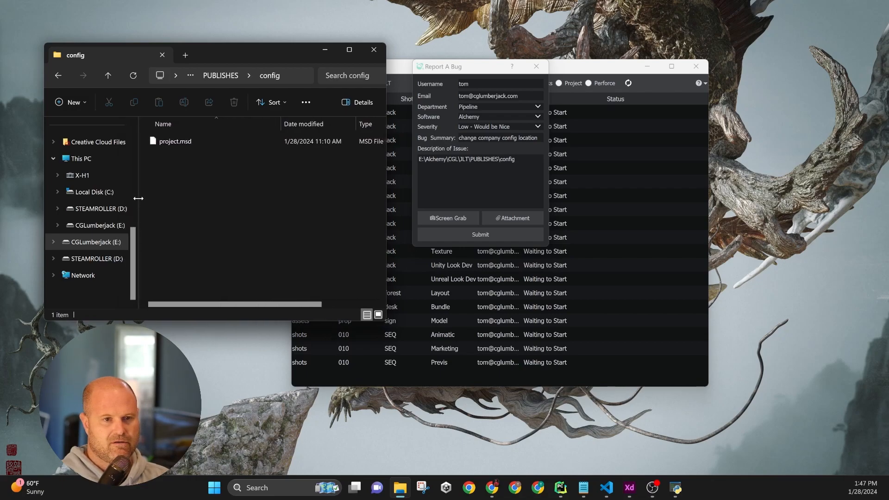
{"action": "left_click", "coordinate": [465, 217]}
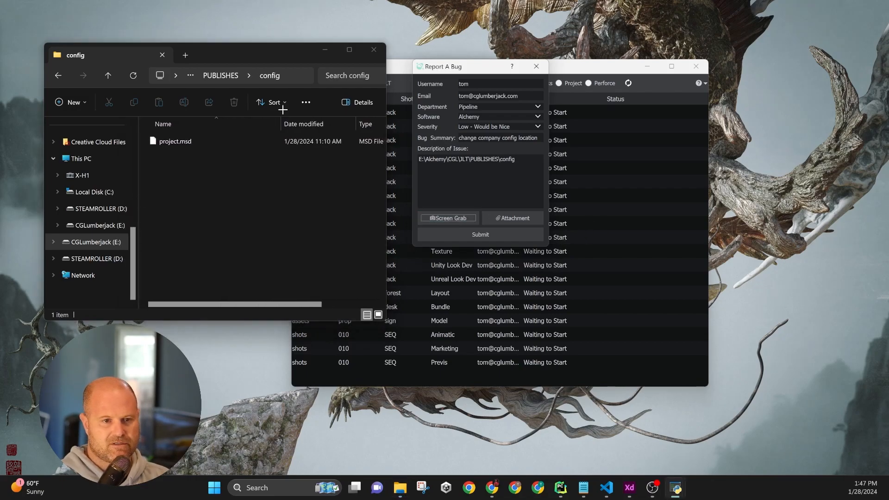
{"action": "left_click_drag", "start_coordinate": [39, 30], "coordinate": [394, 322]}
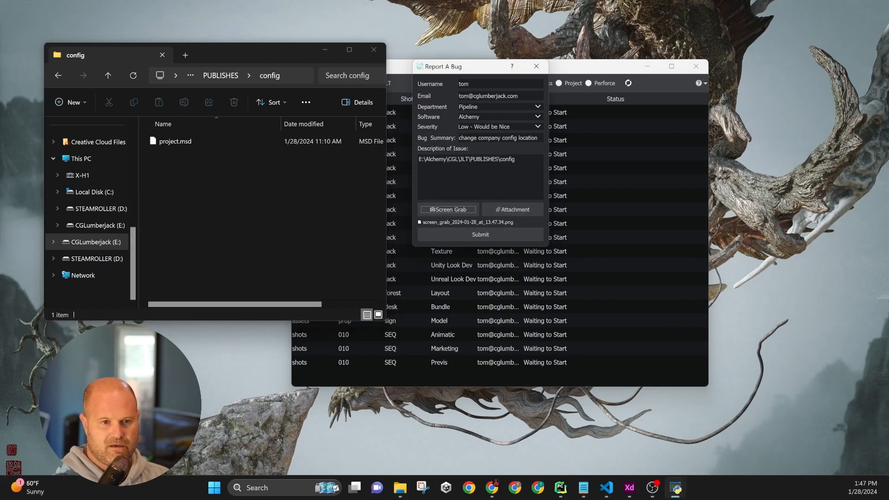
Add the description line "Want to move all configs to live within the company's "config" folder in the PUBLISHES sync_tree." and submit the bug
{"action": "left_click", "coordinate": [515, 159]}
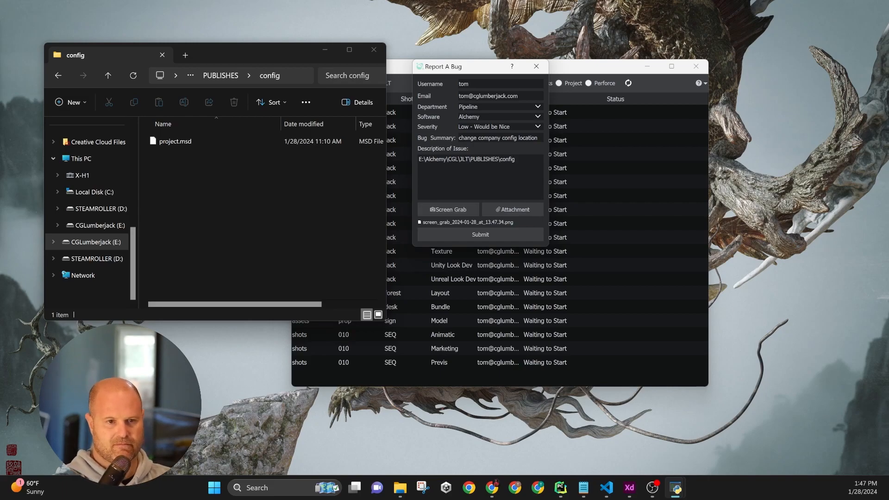
{"action": "key", "text": "Return"}
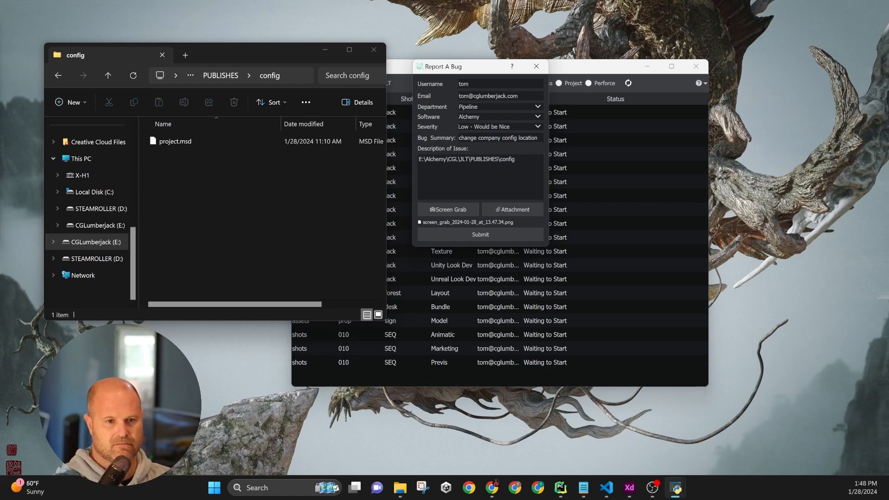
{"action": "type", "text": "Want to move all configs to live within the company's \"config\" folder in the "}
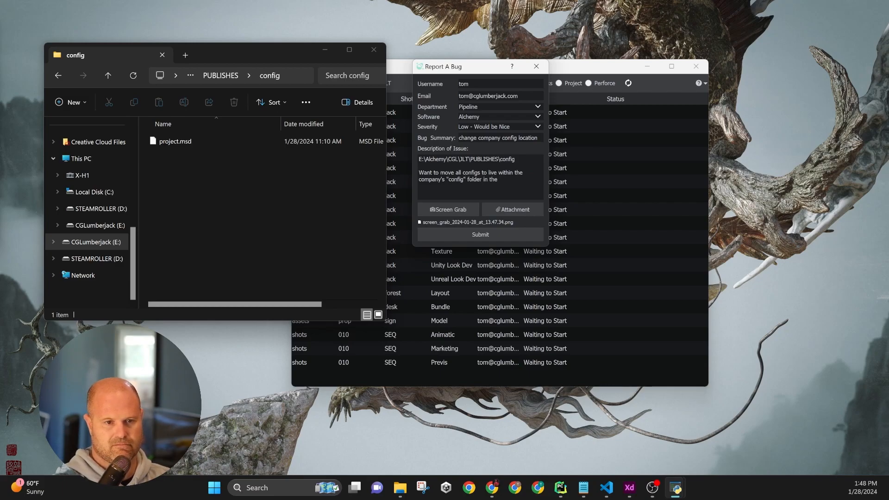
{"action": "type", "text": "PUBLISHES sync_tree."}
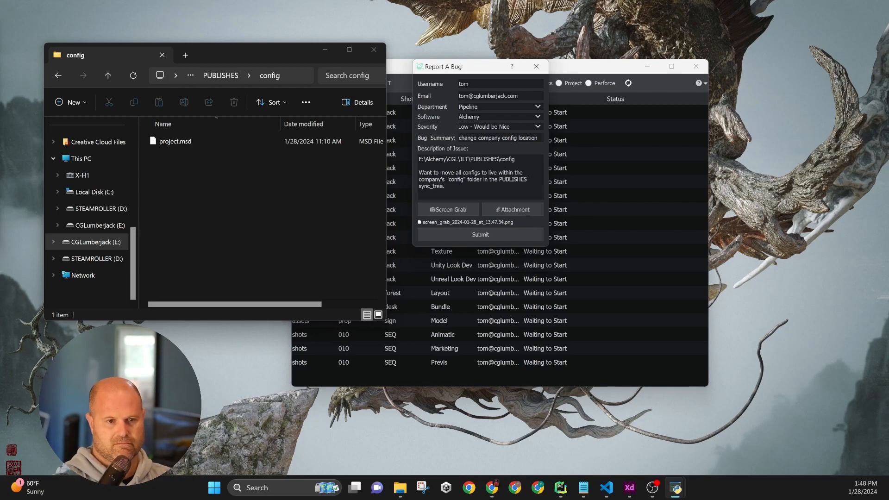
{"action": "left_click", "coordinate": [497, 235]}
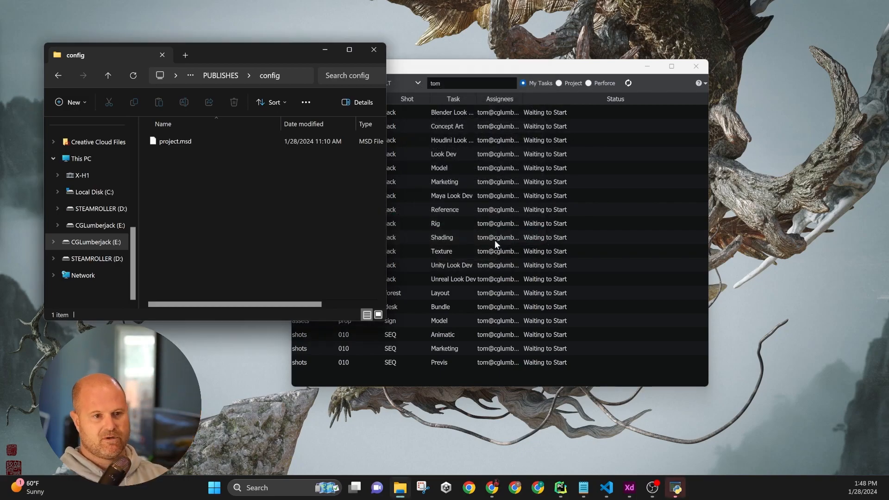
Close File Explorer and open the Request a Feature form from the help menu
{"action": "left_click", "coordinate": [370, 50]}
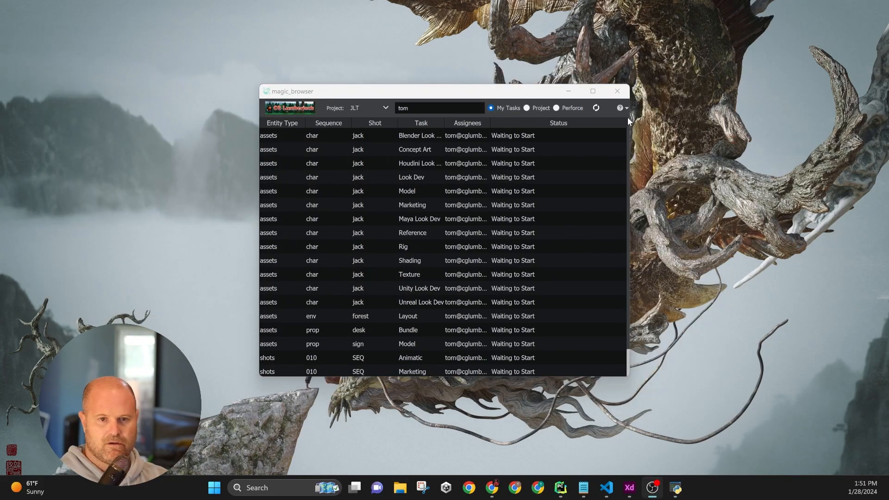
{"action": "left_click", "coordinate": [622, 107]}
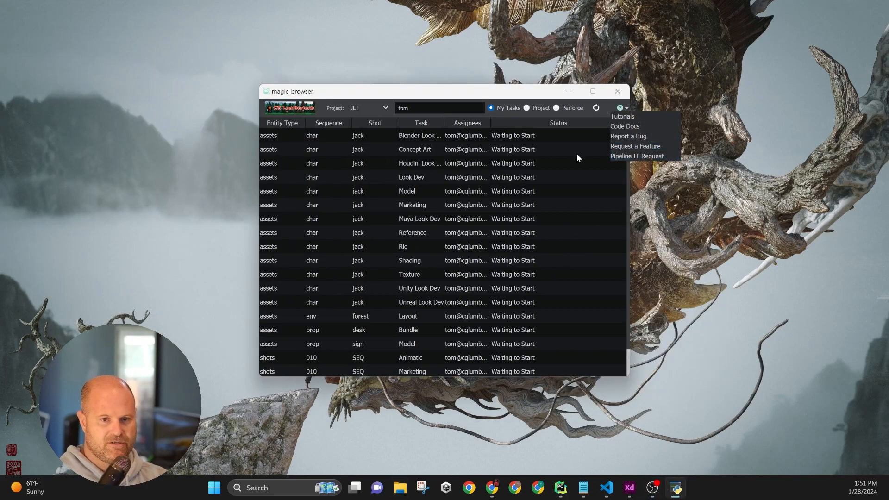
{"action": "left_click", "coordinate": [636, 145]}
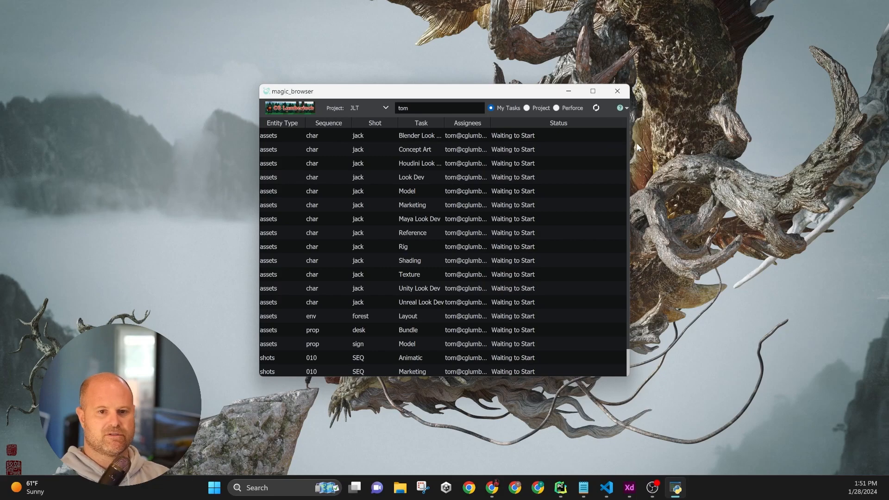
{"action": "left_click_drag", "start_coordinate": [453, 153], "coordinate": [497, 78]}
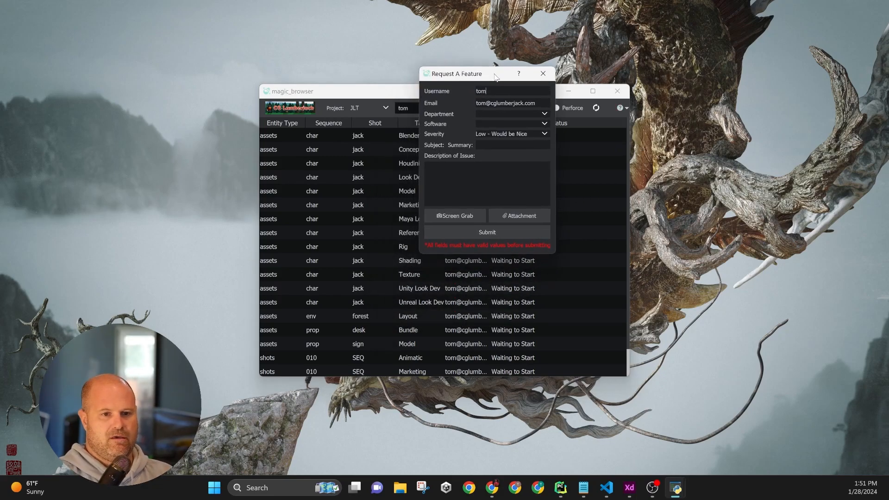
Attach a screen grab of the browser's logo area to the feature request
{"action": "left_click", "coordinate": [471, 211]}
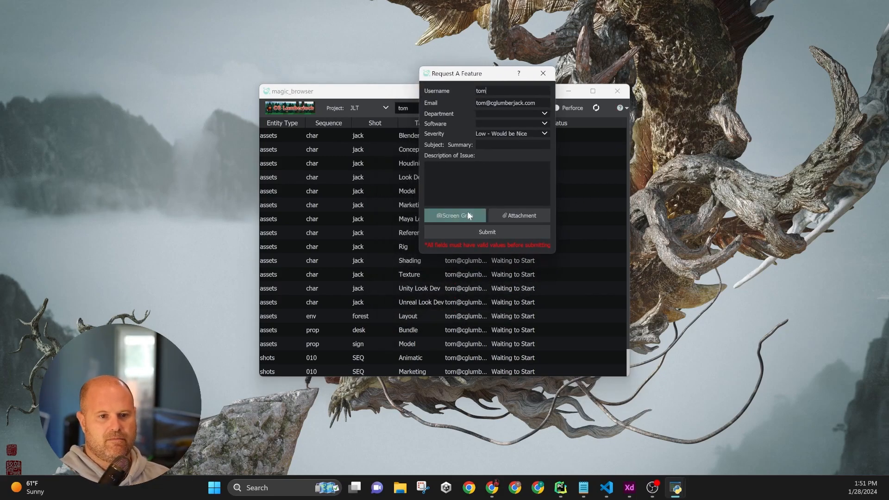
{"action": "left_click_drag", "start_coordinate": [254, 92], "coordinate": [344, 168]}
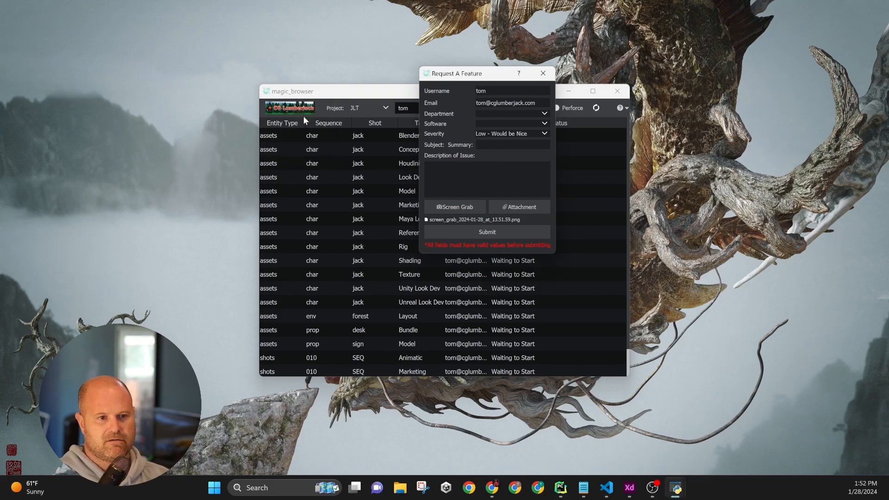
In the feature request form, set the Department to pipeline and the Software to Magic Browser
{"action": "left_click", "coordinate": [492, 145]}
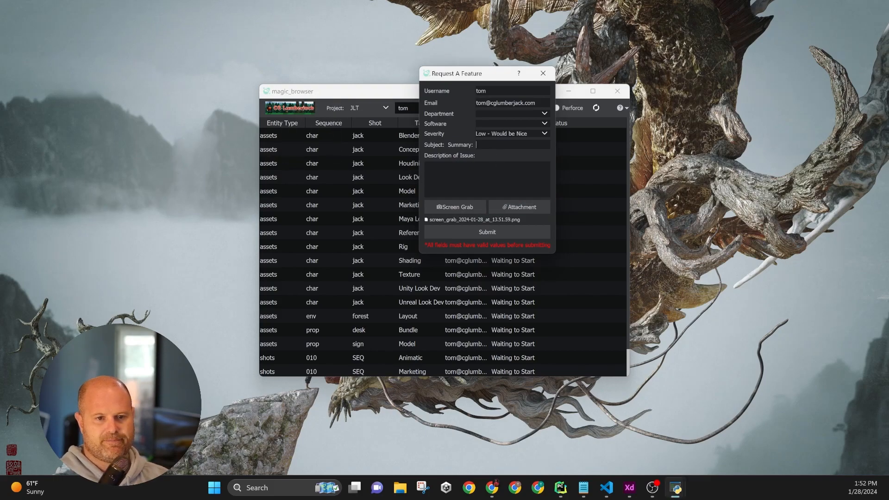
{"action": "left_click", "coordinate": [498, 114]}
{"action": "left_click", "coordinate": [482, 123]}
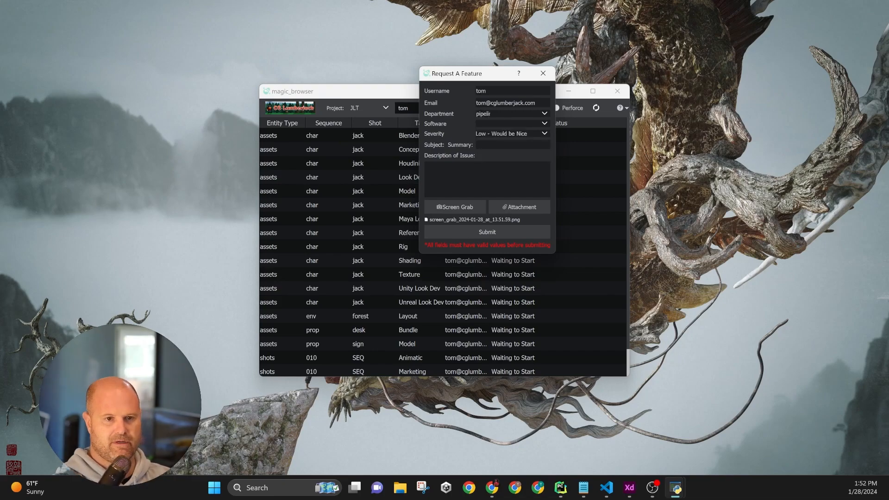
{"action": "left_click", "coordinate": [498, 123]}
{"action": "type", "text": "magid"}
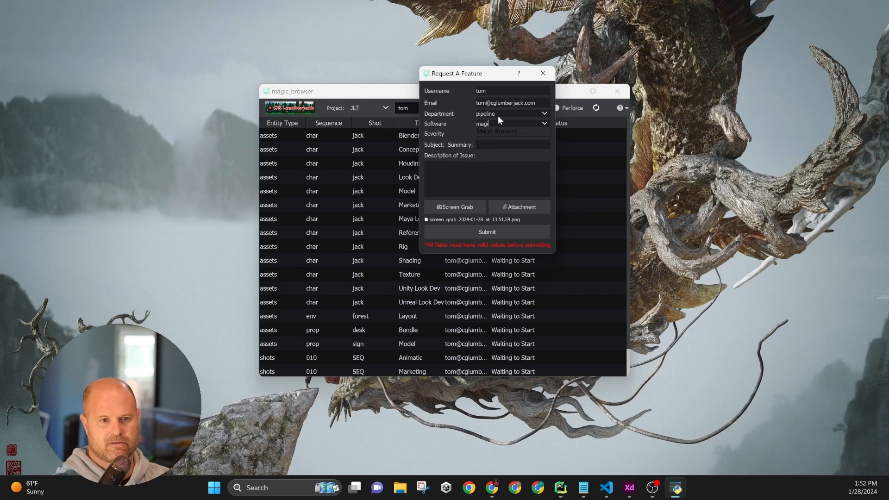
{"action": "key", "text": "Down"}
{"action": "key", "text": "Return"}
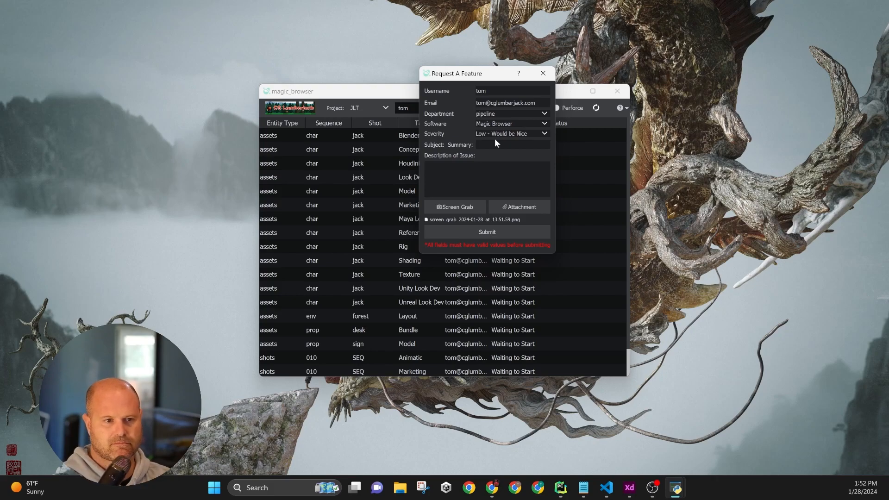
Enter the summary "Right click > go to config from company button"
{"action": "type", "text": "Ad"}
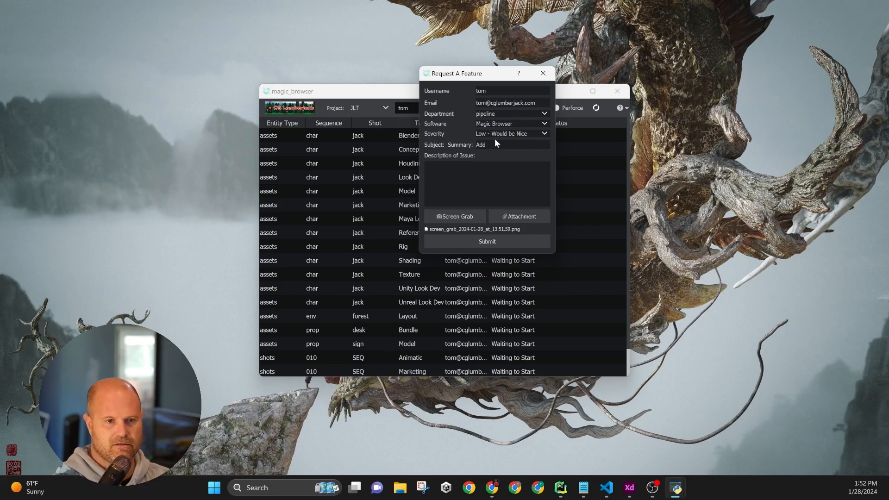
{"action": "type", "text": "d"}
{"action": "key", "text": "BackSpace"}
{"action": "key", "text": "BackSpace"}
{"action": "key", "text": "BackSpace"}
{"action": "key", "text": "BackSpace"}
{"action": "type", "text": "Right click >"}
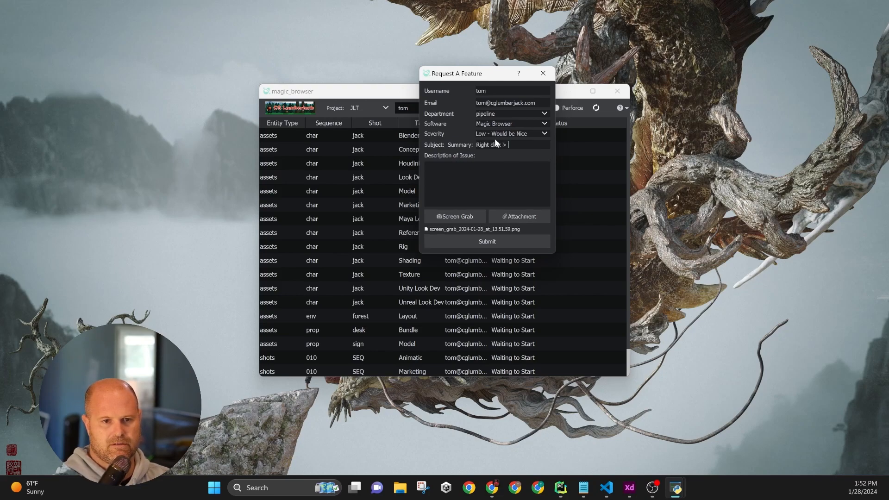
{"action": "type", "text": " go to config from"}
{"action": "type", "text": " company bu"}
{"action": "type", "text": "tton"}
{"action": "type", "text": " want to"}
{"action": "type", "text": " ha"}
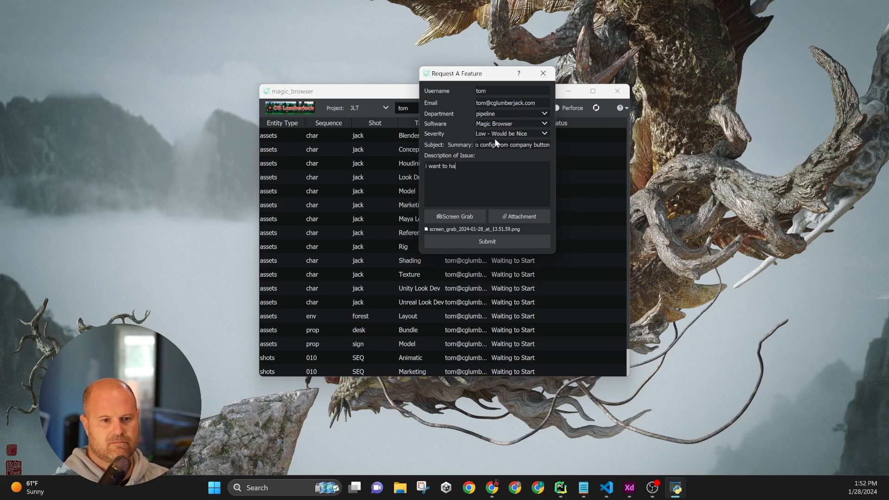
{"action": "type", "text": "ve a right click menu on the company button that allows me to ot"}
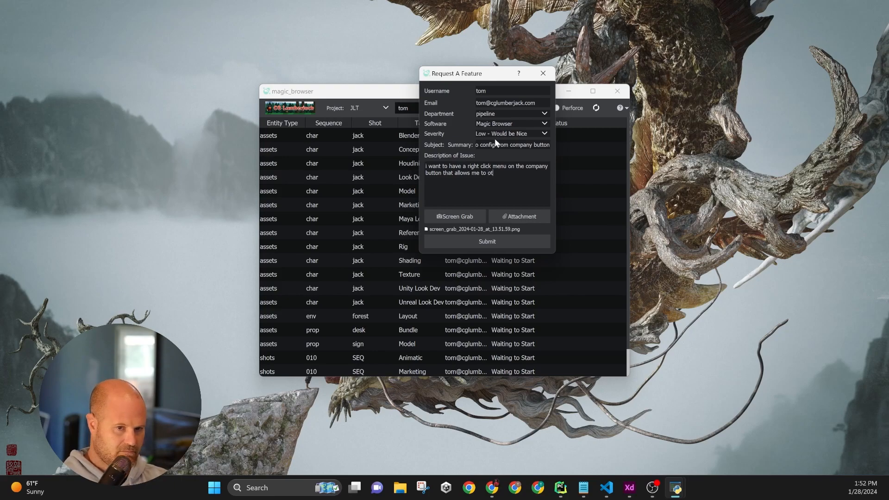
Add the description "i want to have a right click menu on the company button that allows me to go to the config." and submit the request
{"action": "key", "text": "BackSpace"}
{"action": "key", "text": "BackSpace"}
{"action": "type", "text": "go to the config."}
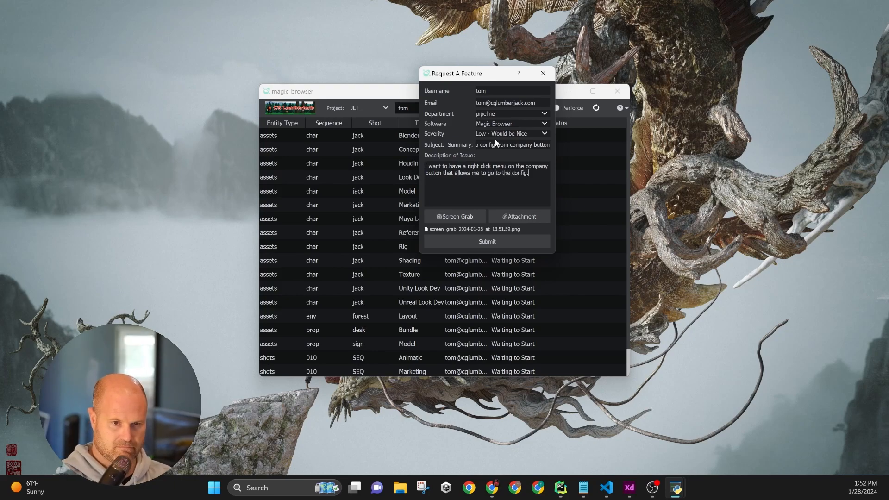
{"action": "left_click", "coordinate": [493, 240]}
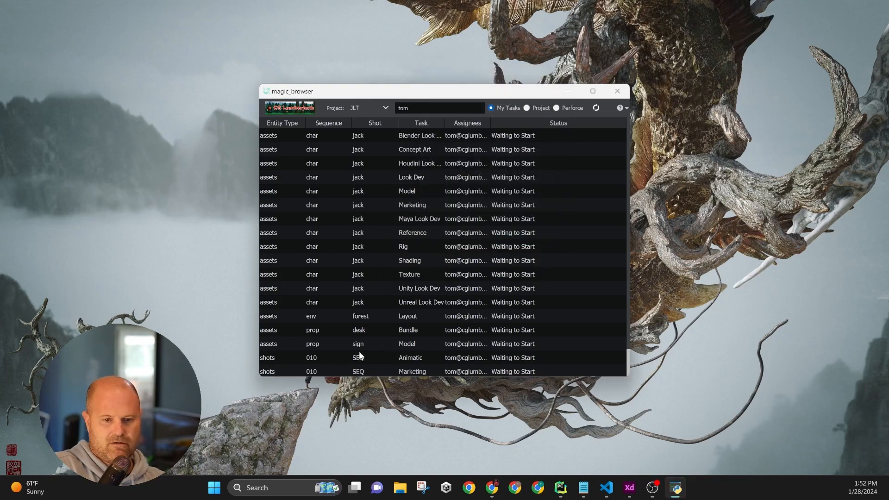
Switch to the browser and examine the new bug and feature cards on the AHM Jira board
{"action": "left_click", "coordinate": [494, 490]}
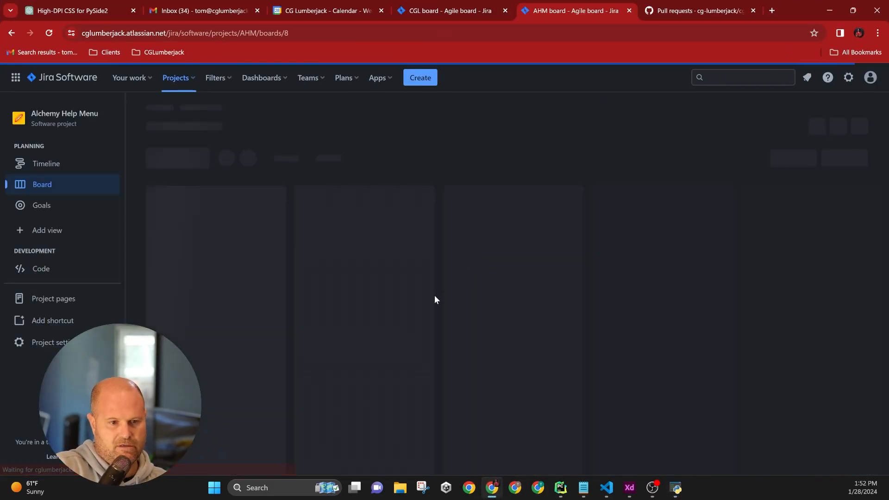
{"action": "scroll", "coordinate": [440, 336], "scroll_direction": "down", "scroll_amount": 3}
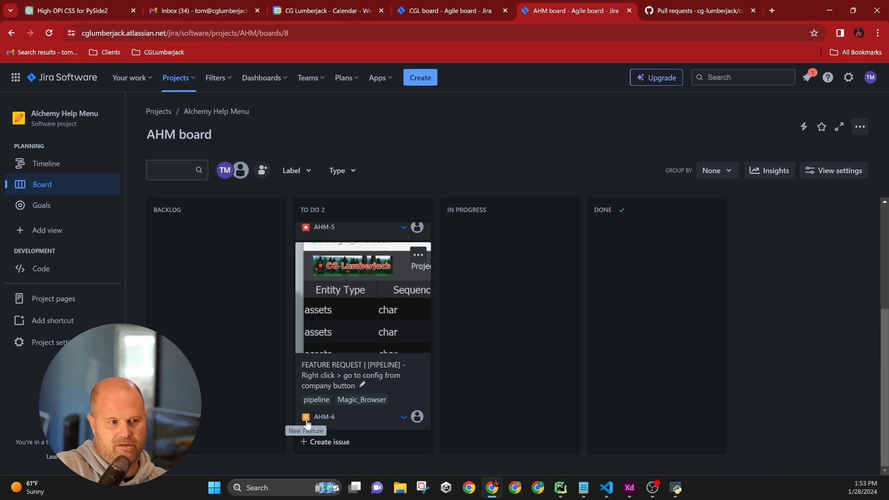
{"action": "scroll", "coordinate": [308, 417], "scroll_direction": "up", "scroll_amount": 3}
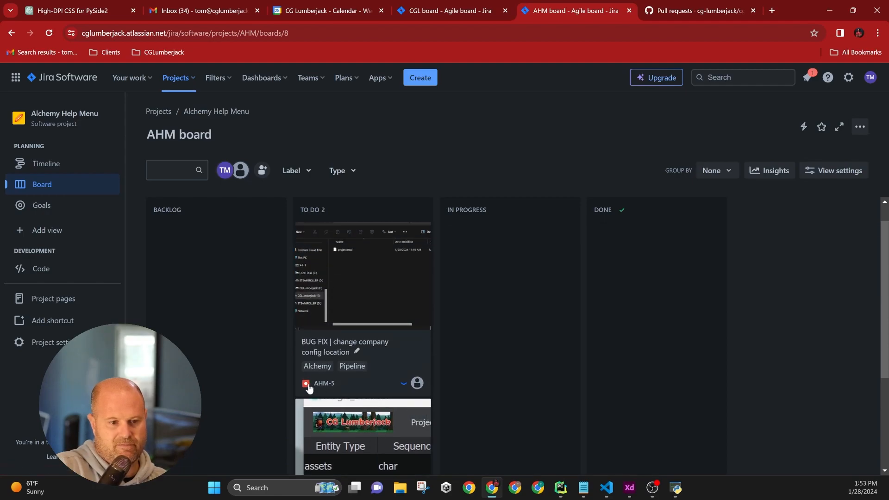
{"action": "scroll", "coordinate": [347, 388], "scroll_direction": "down", "scroll_amount": 3}
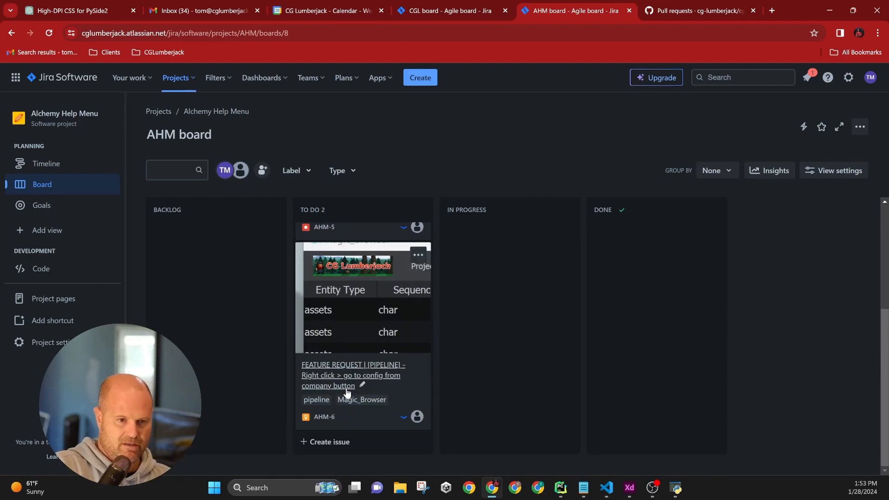
{"action": "scroll", "coordinate": [347, 392], "scroll_direction": "up", "scroll_amount": 4}
{"action": "scroll", "coordinate": [347, 392], "scroll_direction": "down", "scroll_amount": 3}
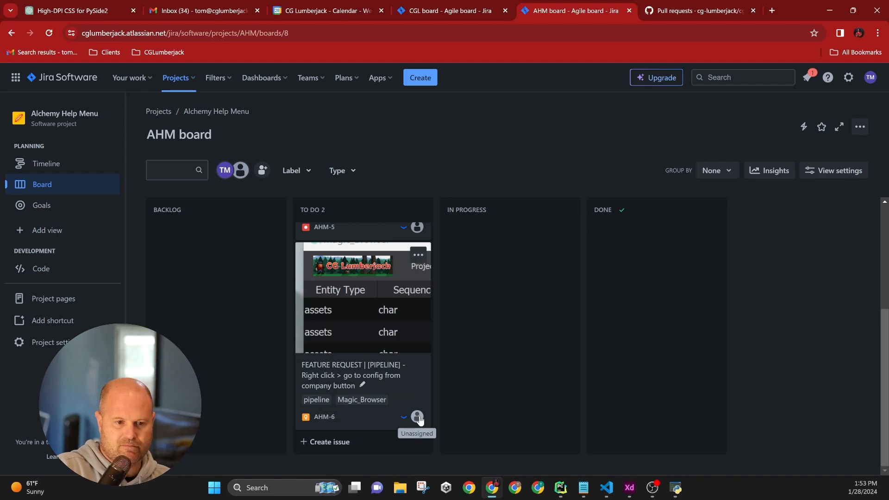
{"action": "scroll", "coordinate": [407, 341], "scroll_direction": "up", "scroll_amount": 3}
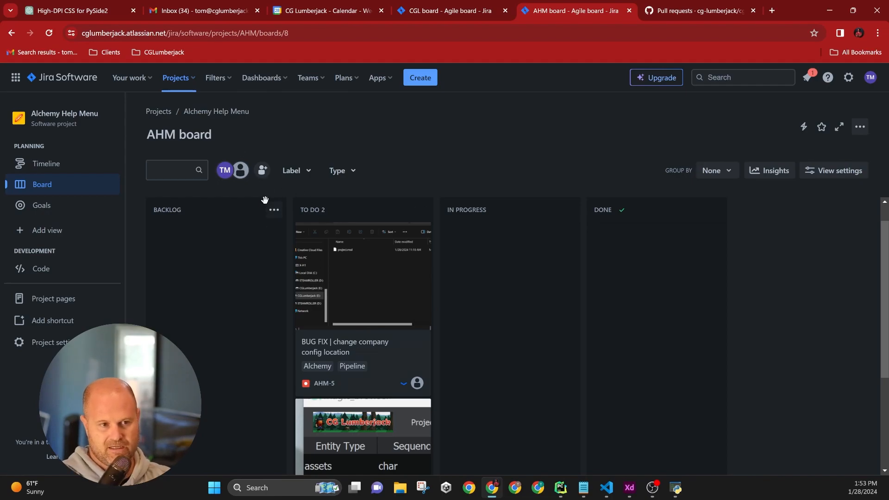
{"action": "scroll", "coordinate": [394, 401], "scroll_direction": "down", "scroll_amount": 3}
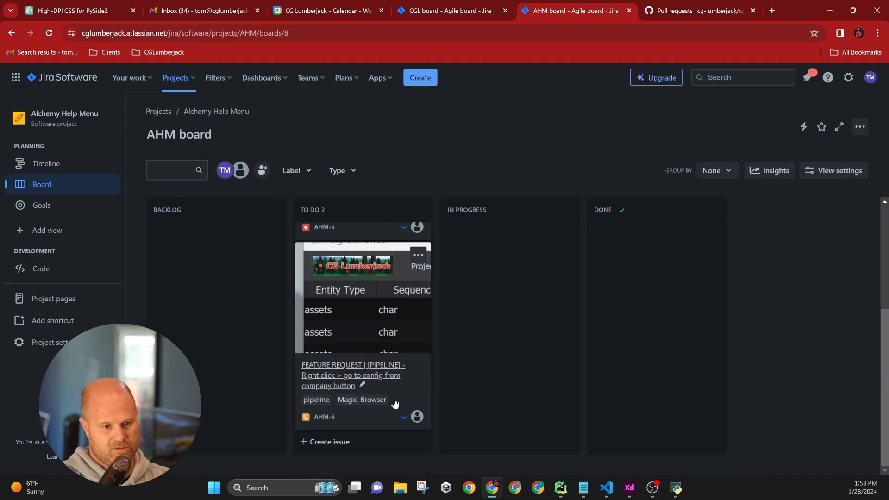
{"action": "scroll", "coordinate": [395, 409], "scroll_direction": "up", "scroll_amount": 4}
{"action": "scroll", "coordinate": [379, 341], "scroll_direction": "down", "scroll_amount": 3}
{"action": "scroll", "coordinate": [381, 343], "scroll_direction": "up", "scroll_amount": 3}
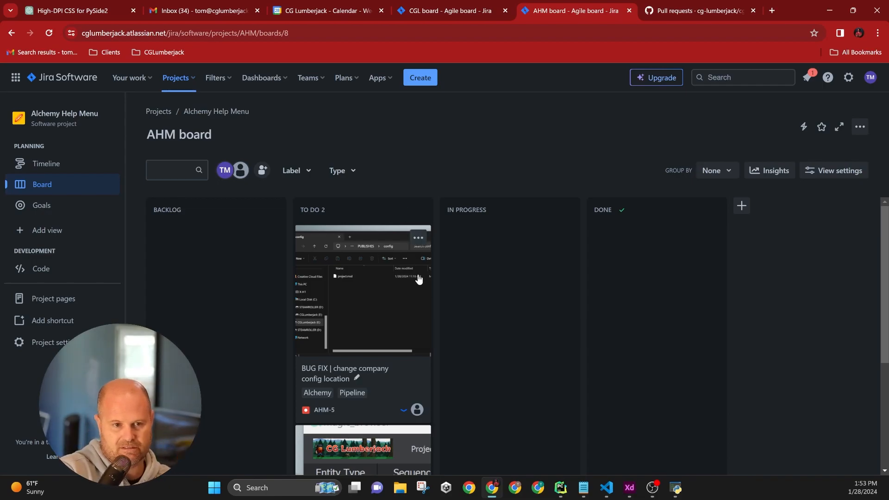
{"action": "scroll", "coordinate": [401, 334], "scroll_direction": "down", "scroll_amount": 3}
{"action": "scroll", "coordinate": [401, 336], "scroll_direction": "up", "scroll_amount": 3}
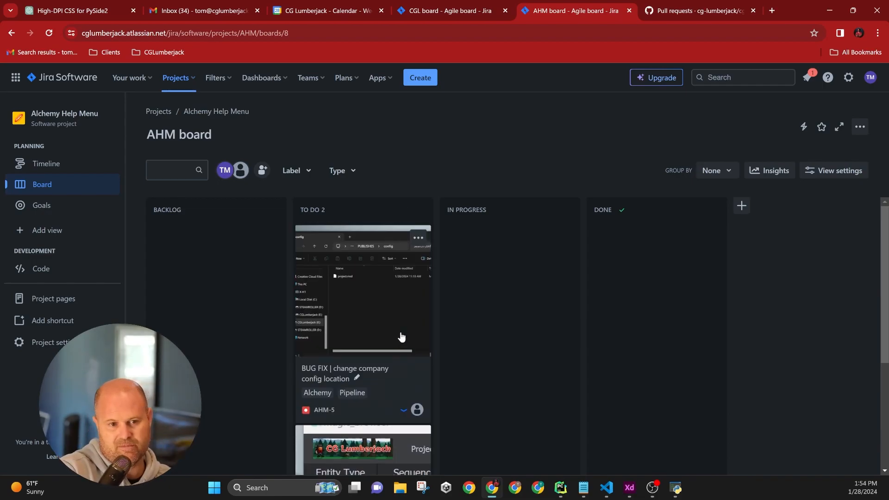